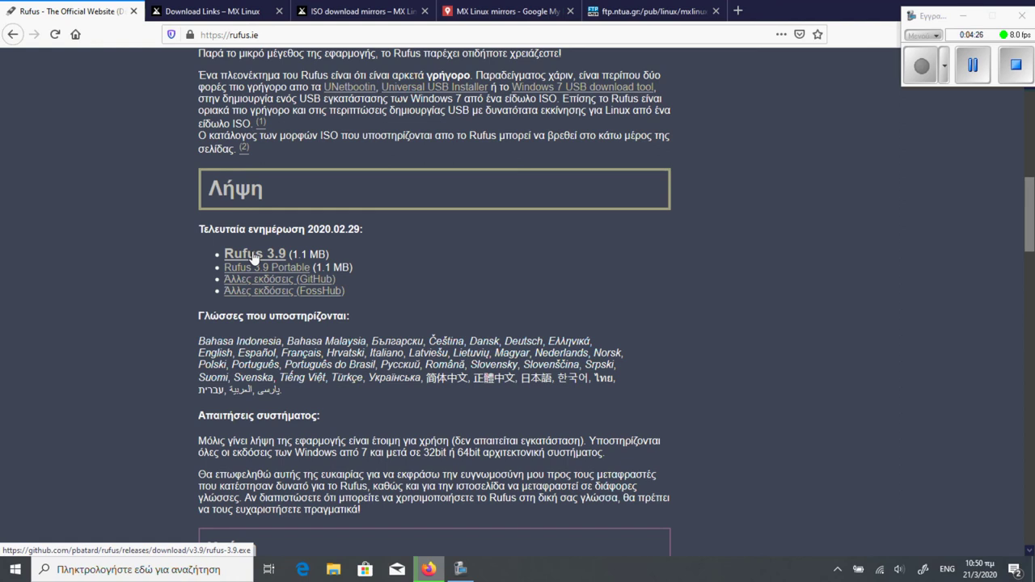
Save the Rufus 3.9 download from its link to the Desktop as rufus-3.9
left_click(255, 256)
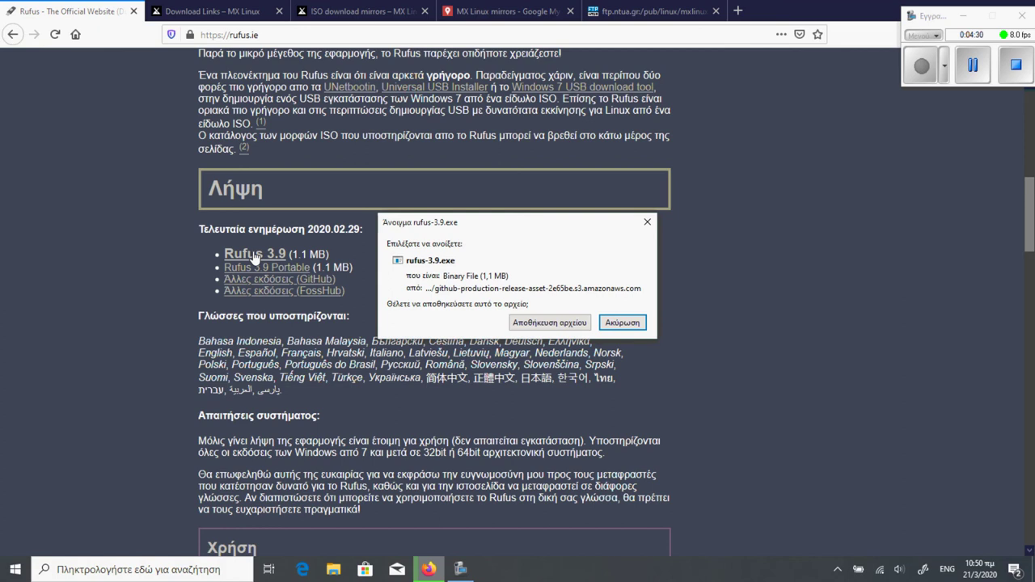
left_click(622, 323)
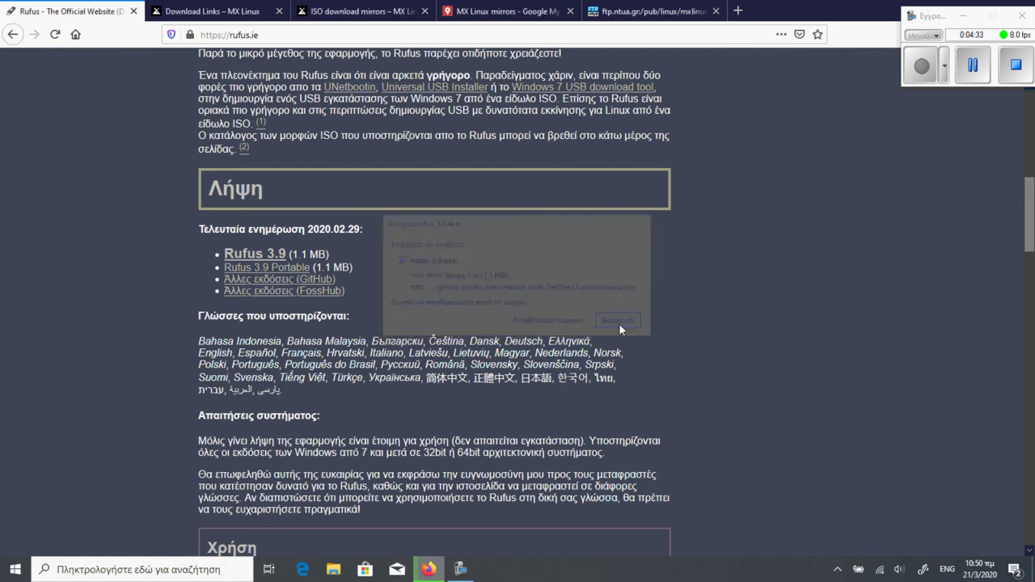
right_click(265, 258)
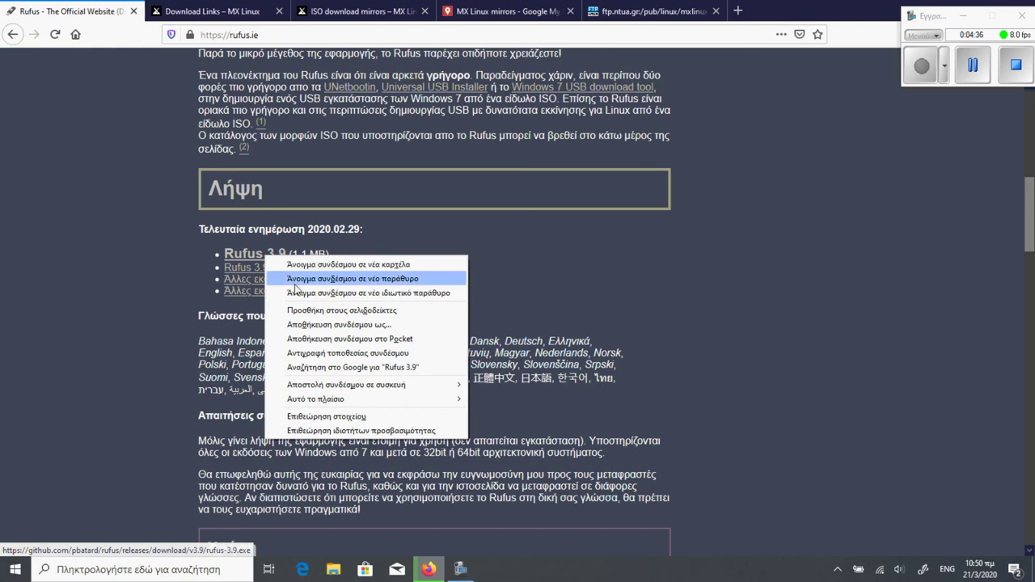
left_click(311, 325)
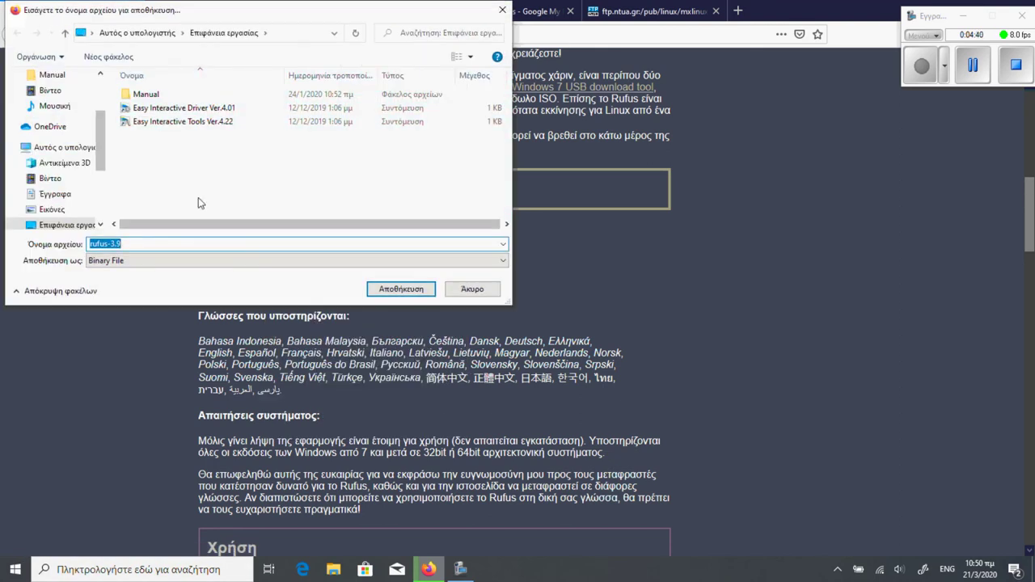
left_click(61, 226)
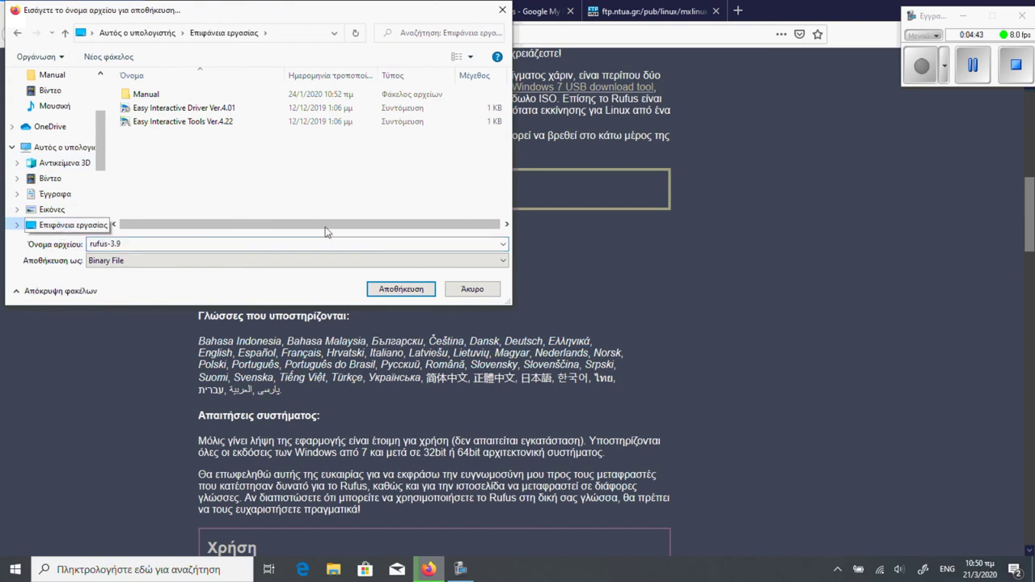
left_click(401, 289)
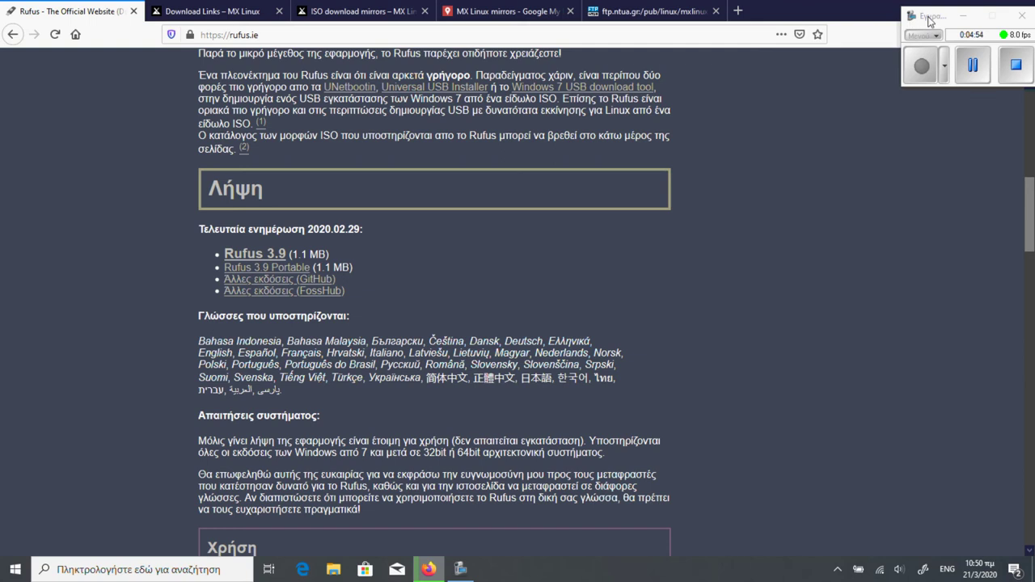
Minimize the browser and open Disk Management in a maximized Computer Management window for this PC
left_click_drag(927, 23, 917, 68)
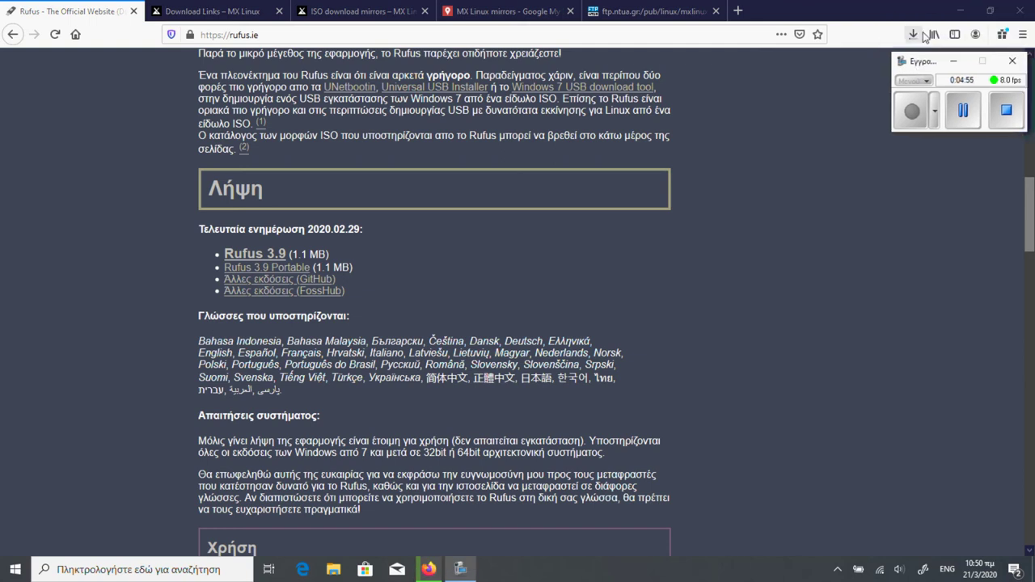
left_click(962, 12)
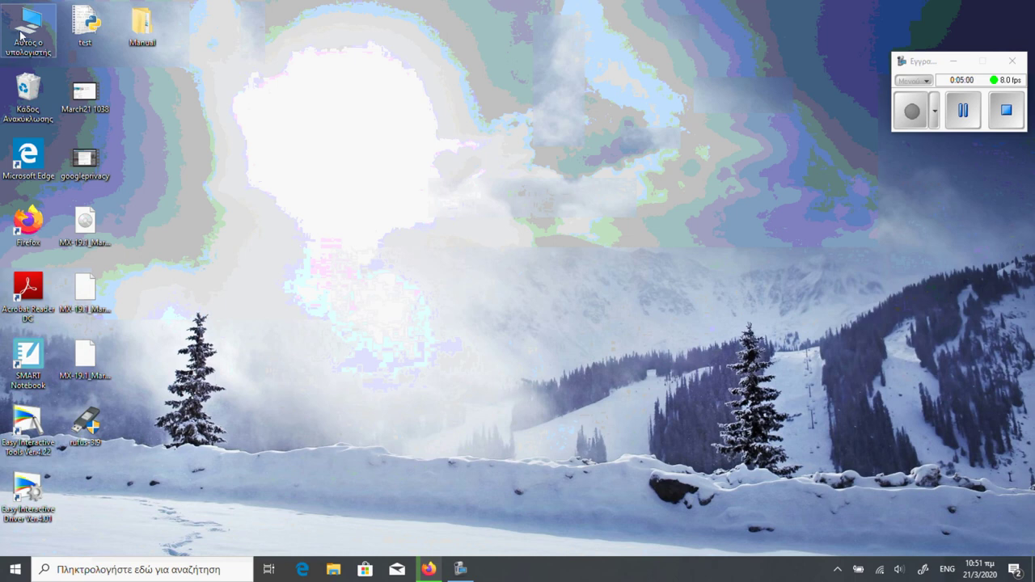
right_click(25, 36)
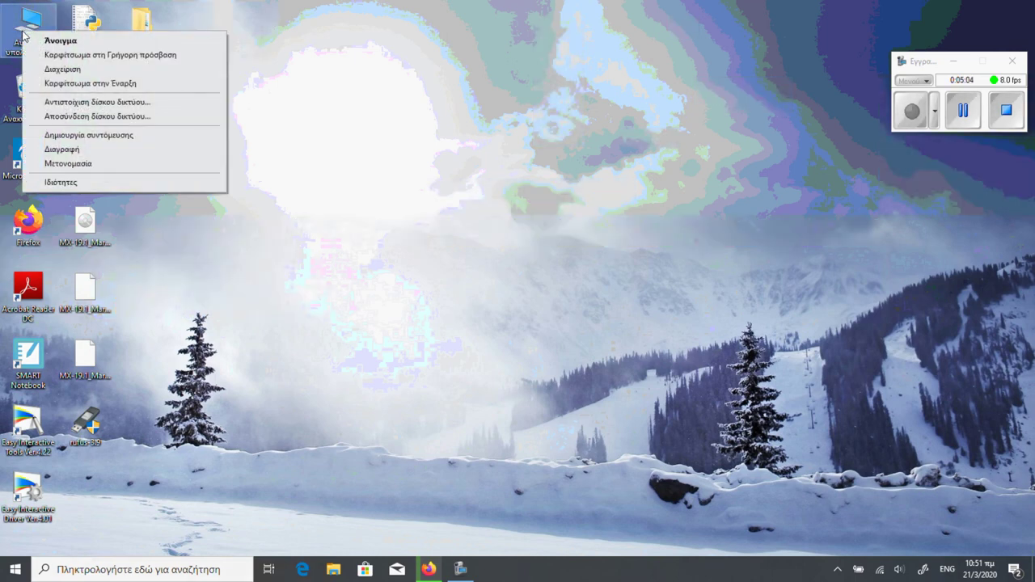
left_click(52, 75)
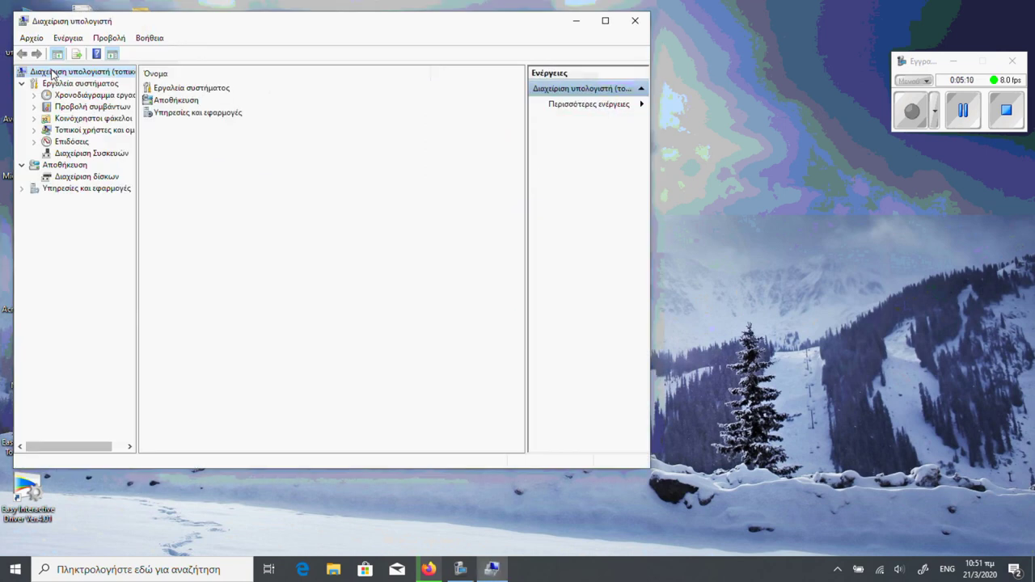
left_click(94, 179)
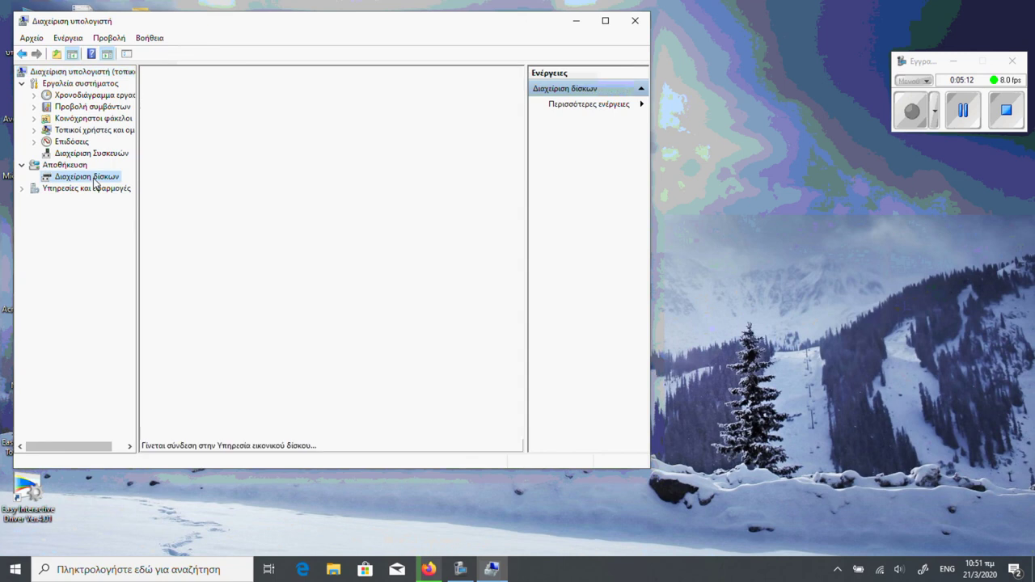
double_click(259, 24)
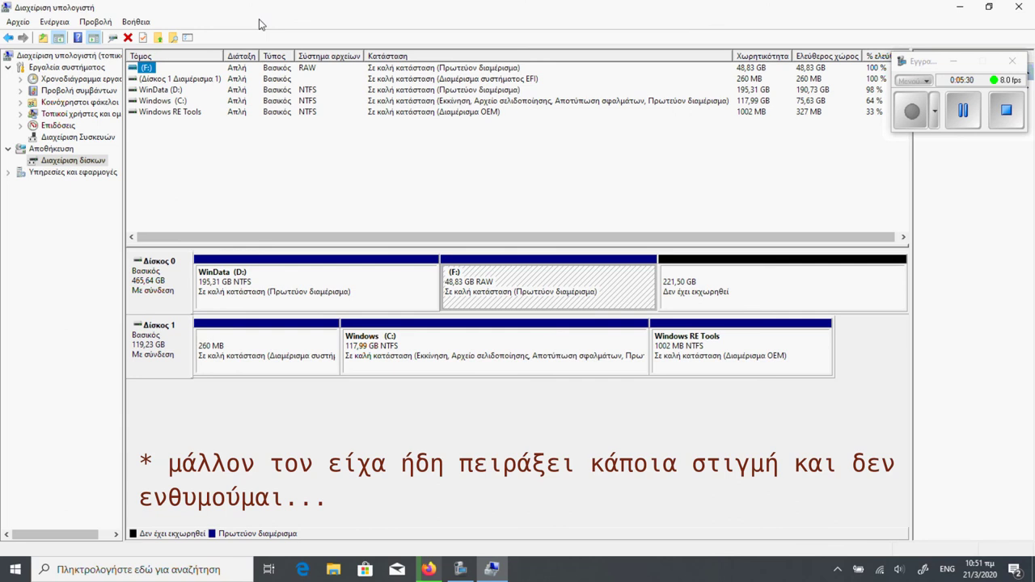
Inspect the general and driver properties of Disk 1, then close them
right_click(155, 349)
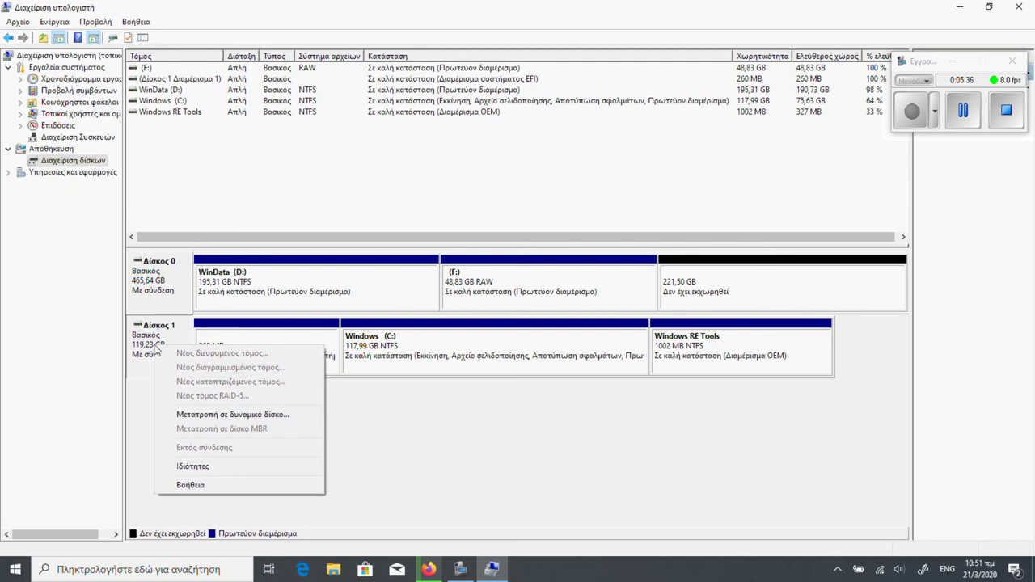
left_click(206, 469)
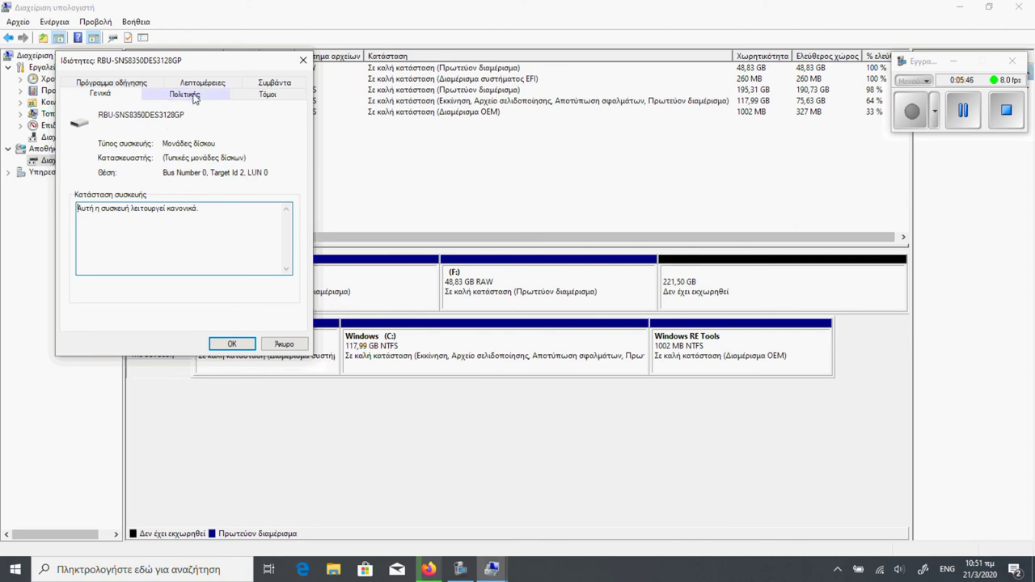
left_click(135, 84)
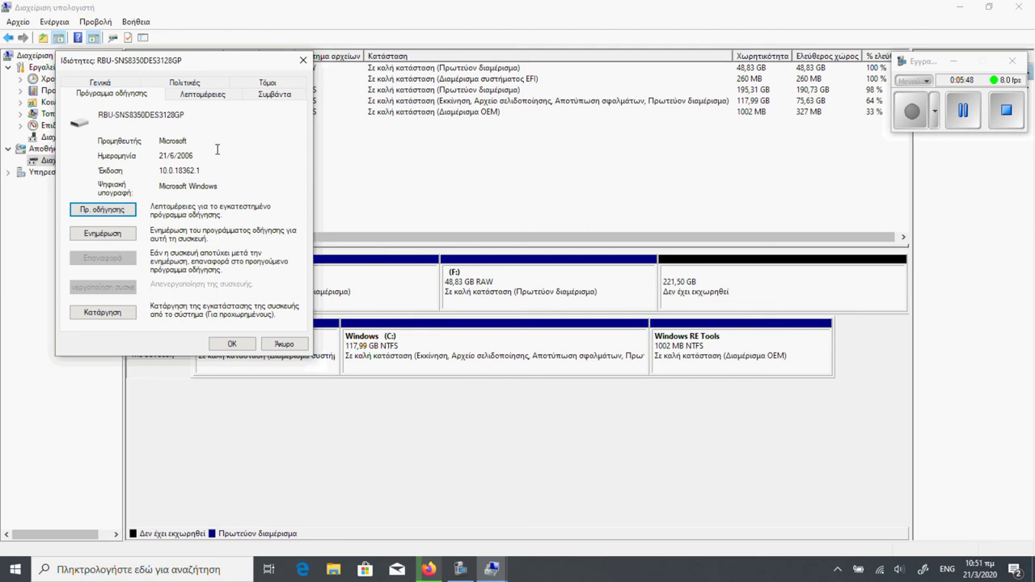
left_click_drag(269, 66, 279, 86)
left_click(314, 82)
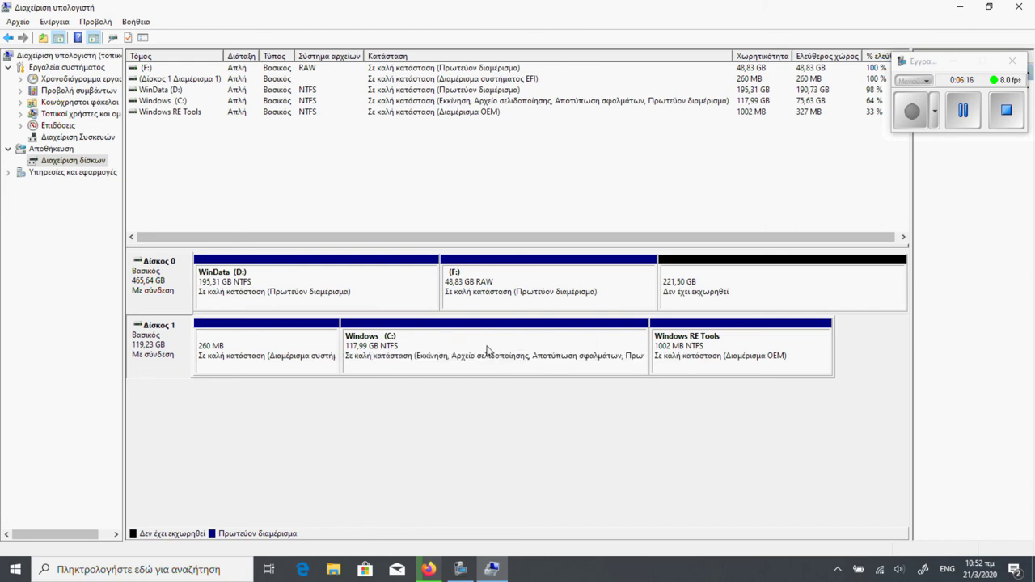
Narrow the status column in the volume list and select the Windows (C:) partition on Disk 1
left_click(451, 350)
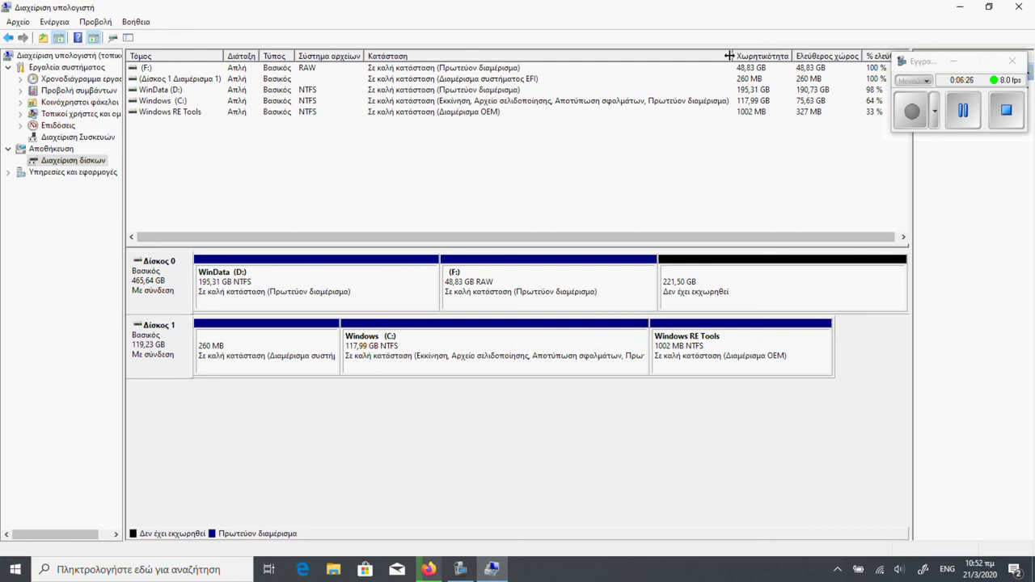
left_click_drag(732, 56, 613, 57)
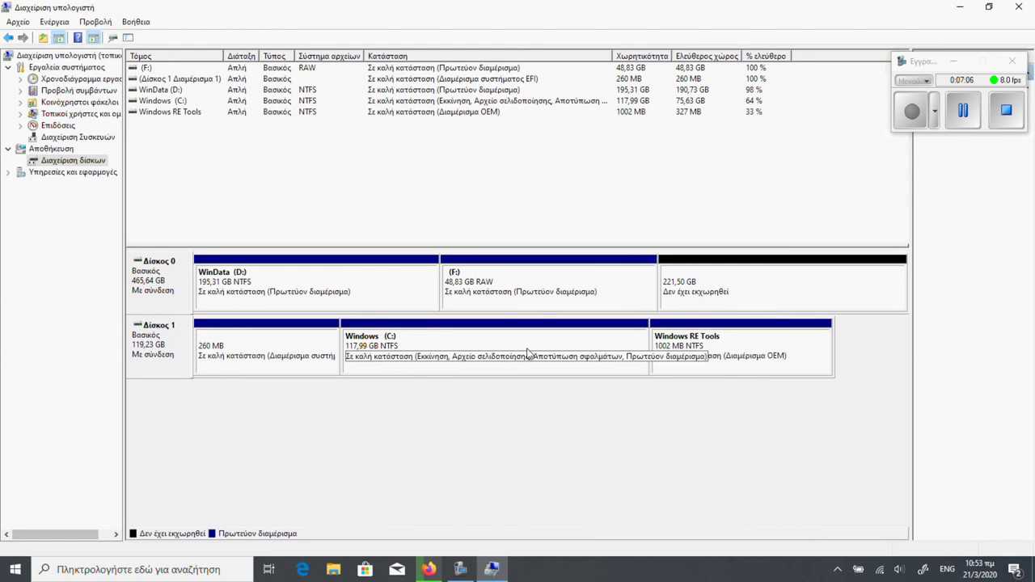
left_click(420, 347)
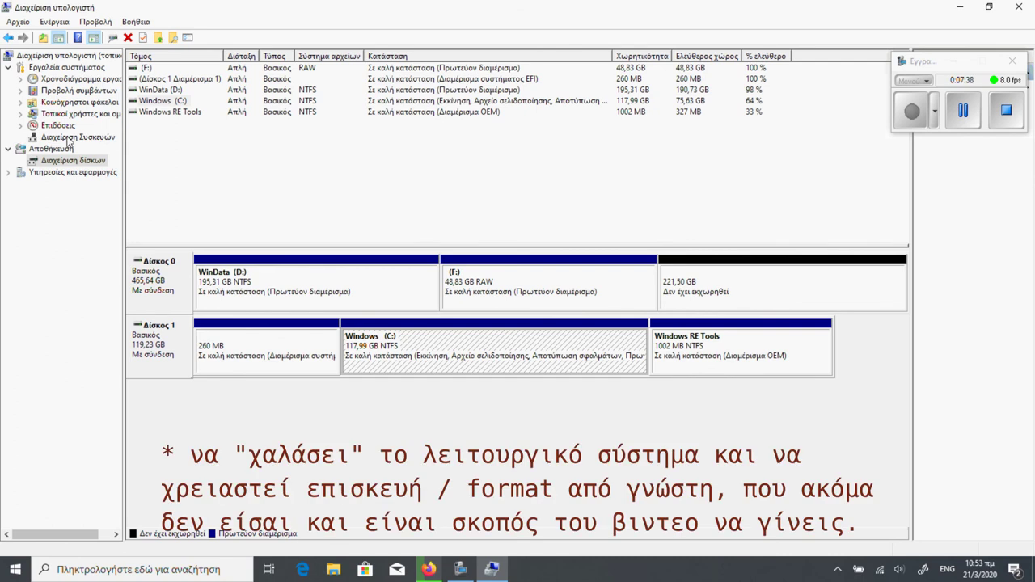
Switch to Device Manager, list the disk drives and open the properties of RBU-SNS8350DES3128GP
left_click(68, 137)
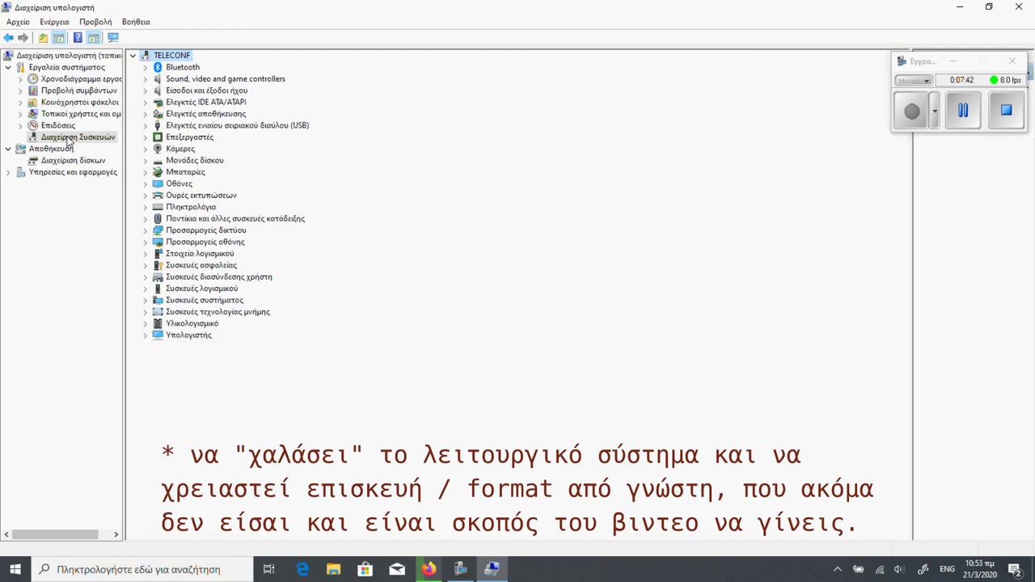
left_click(146, 161)
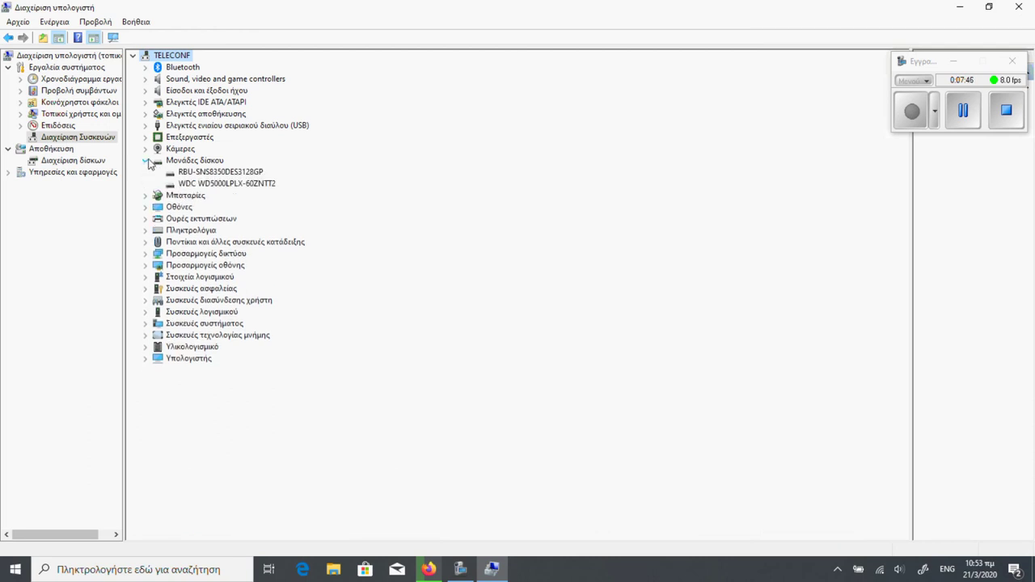
left_click(230, 172)
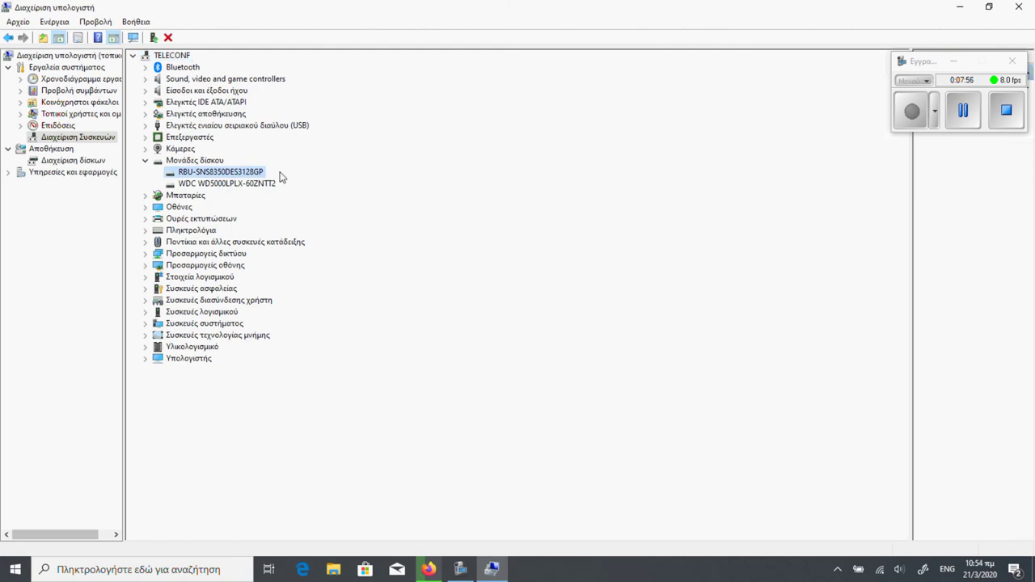
right_click(257, 177)
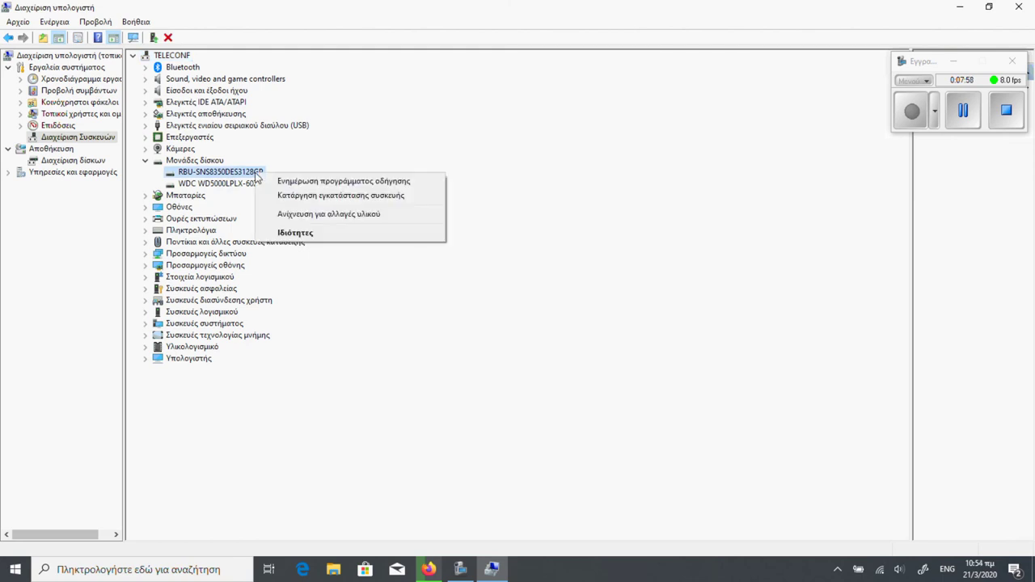
left_click(290, 239)
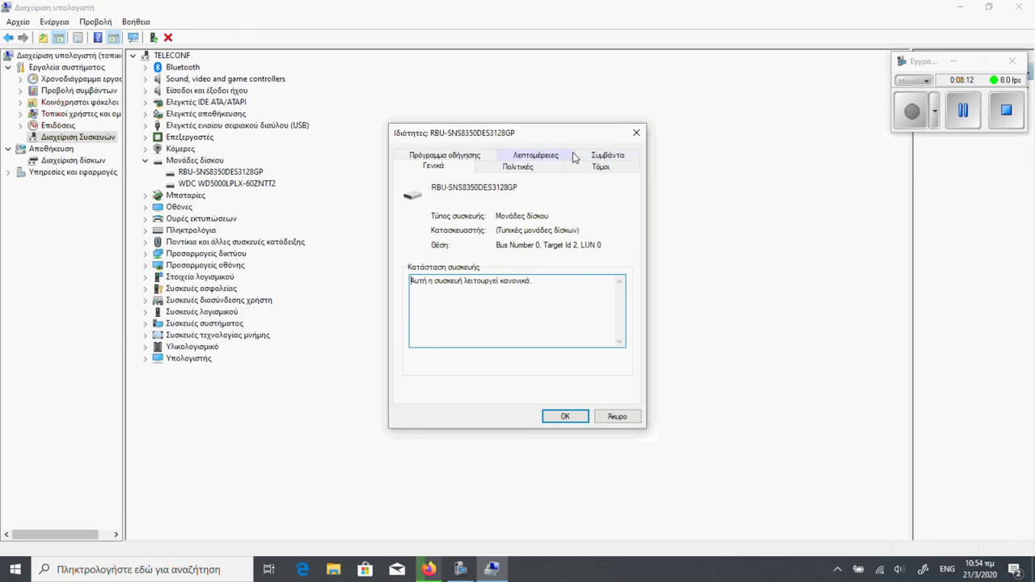
Display the drive's hardware IDs in its details and copy the first value, SCSI\DiskRBU-SNS8350DES3128GP____S404
left_click(558, 158)
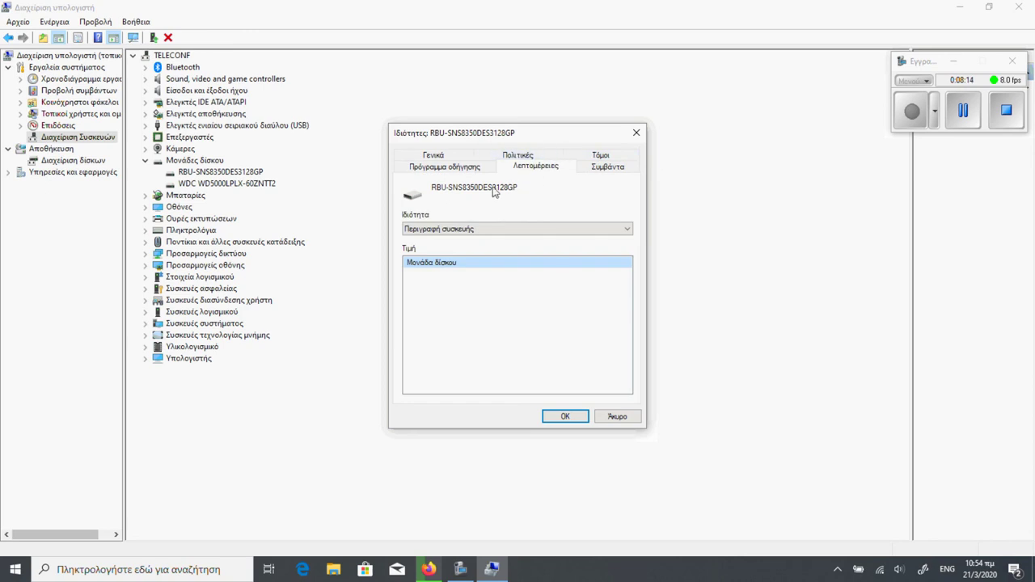
left_click(450, 228)
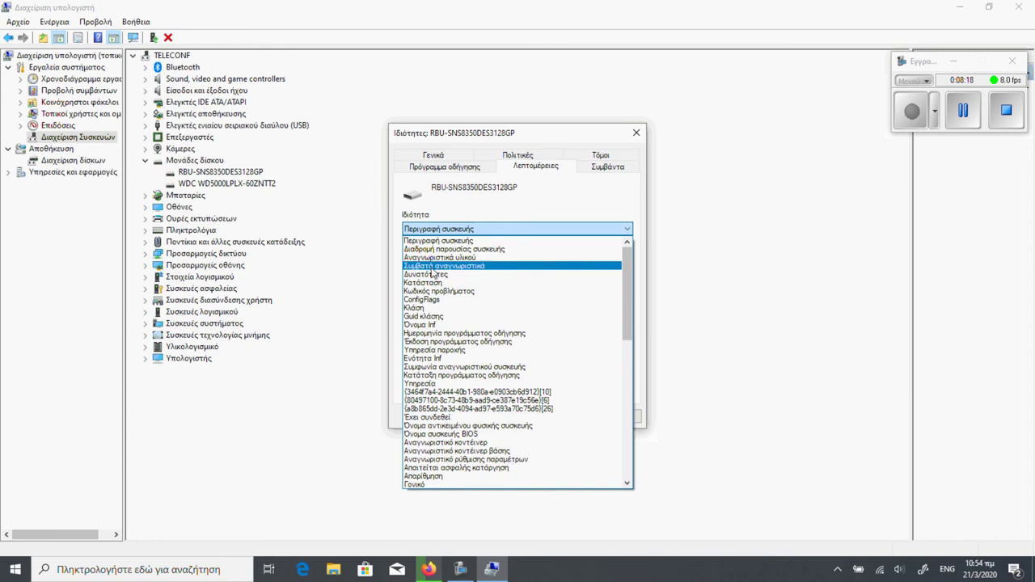
left_click(437, 257)
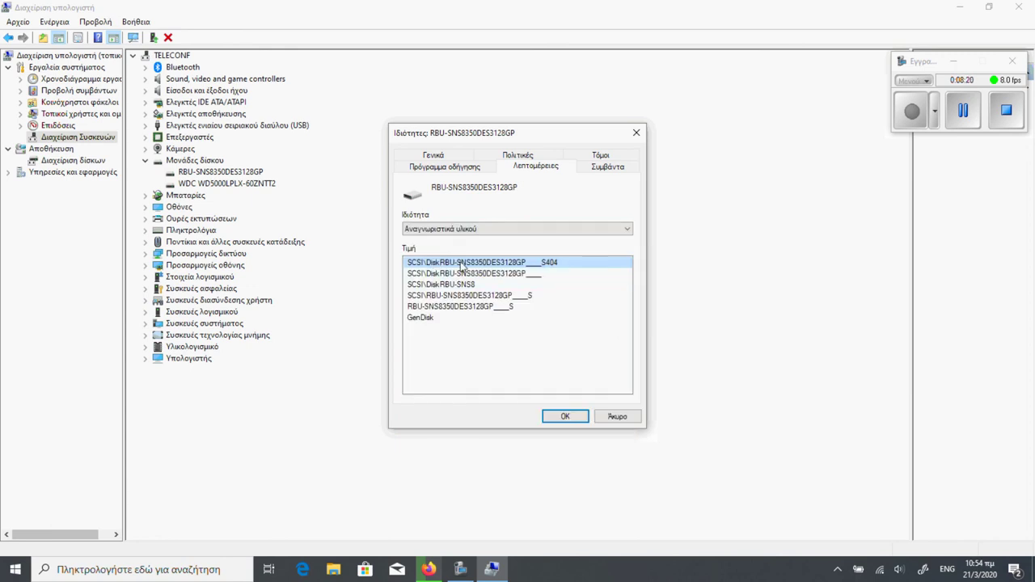
right_click(462, 265)
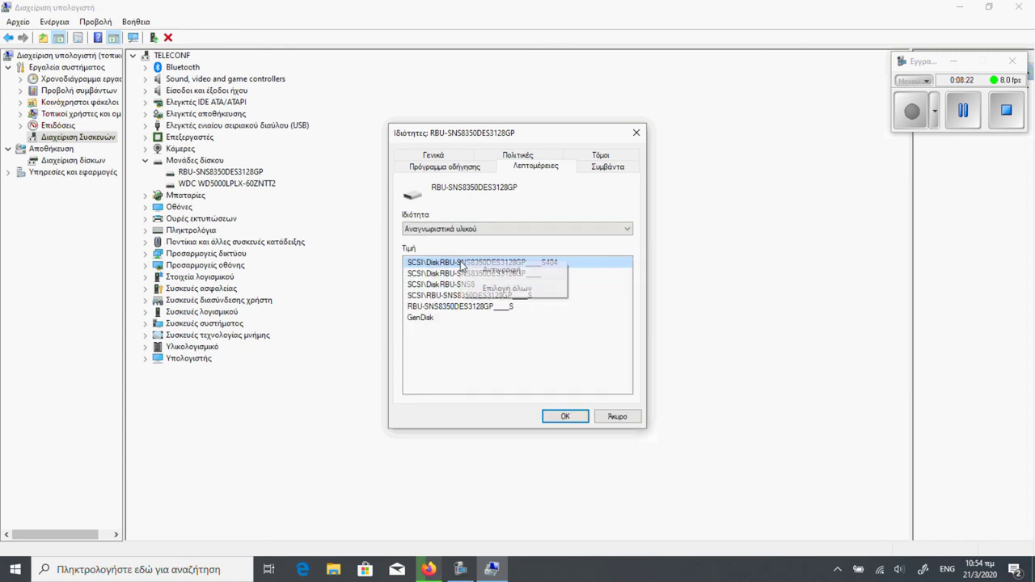
left_click(500, 270)
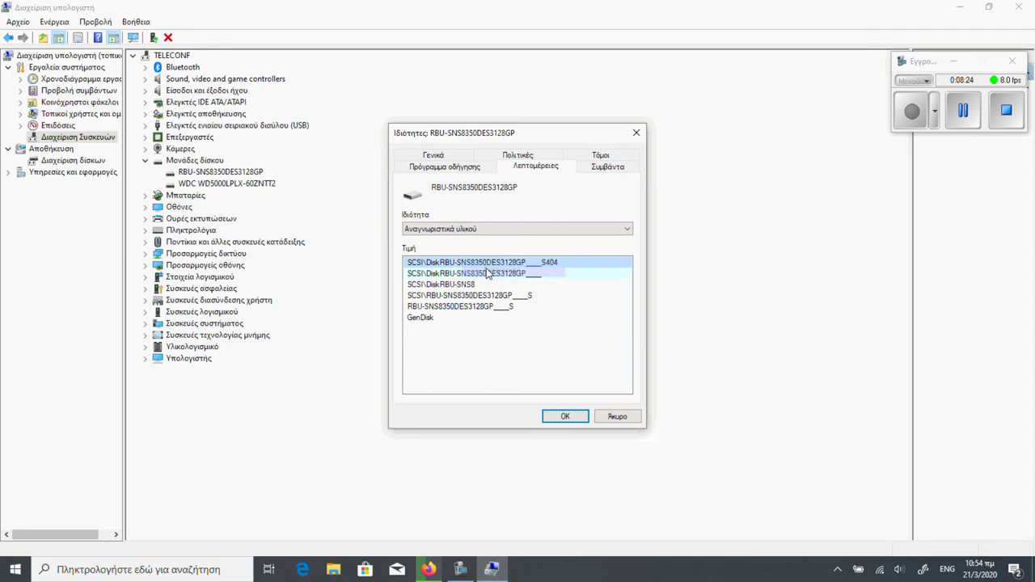
Switch to Firefox and paste the copied hardware ID into the web search box of a new tab
left_click(433, 571)
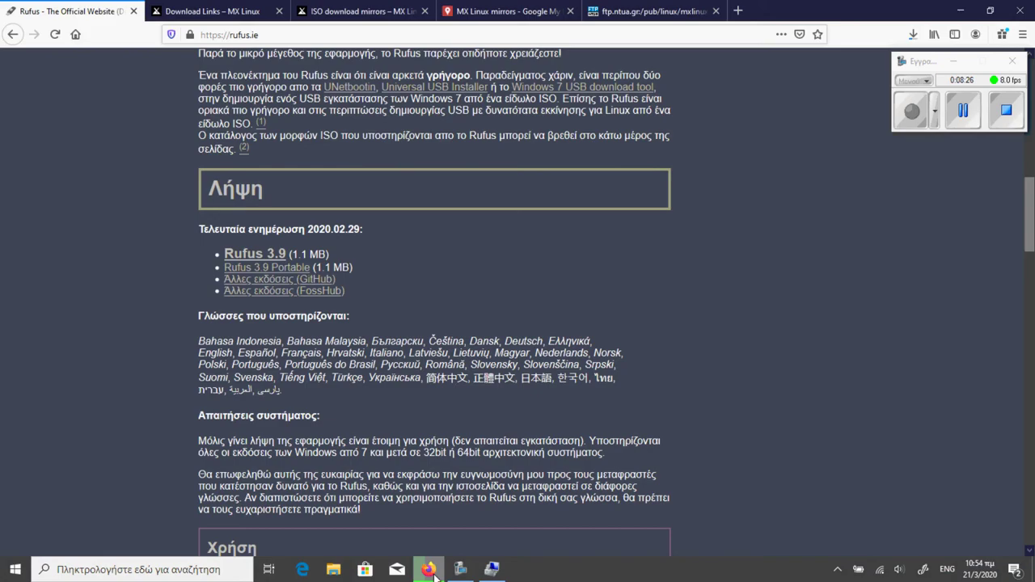
left_click(738, 11)
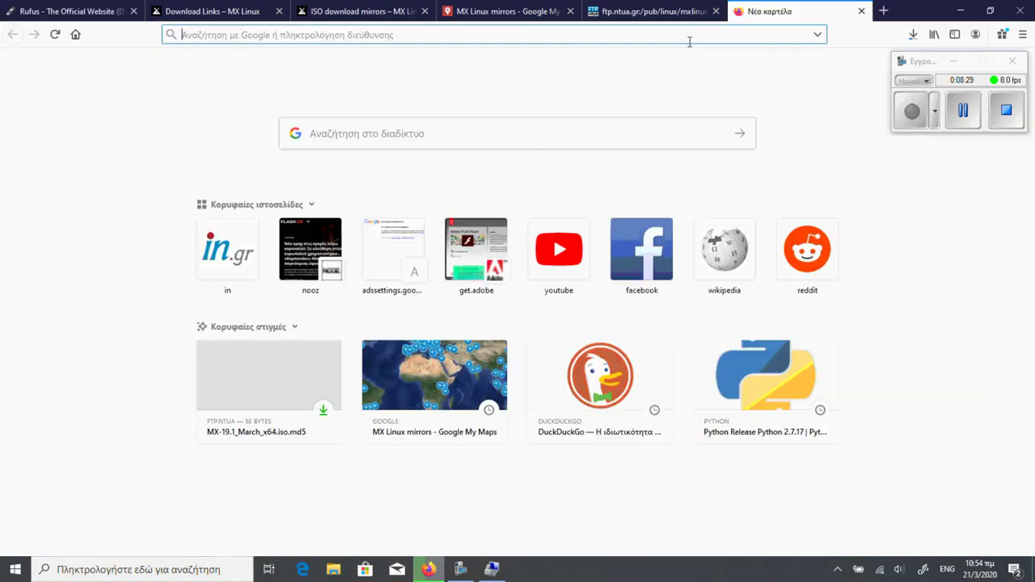
left_click(633, 129)
type("SCSI\\DiskRBU-SNS8350DES3128GP___0404")
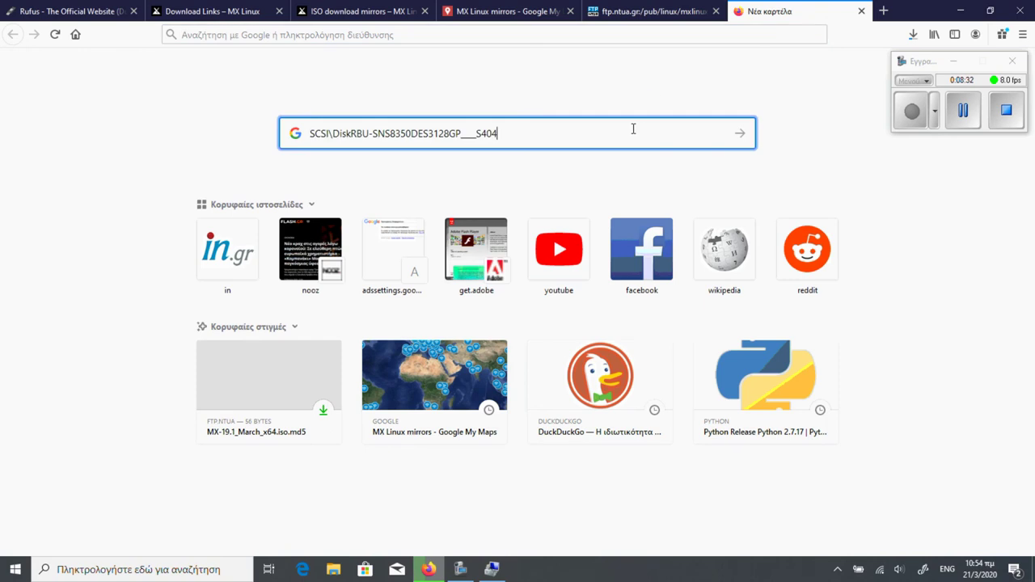
Trim the search text to the model number SNS8350DES3128GP and search Google for it
key("BackSpace")
key("BackSpace")
key("BackSpace")
key("BackSpace")
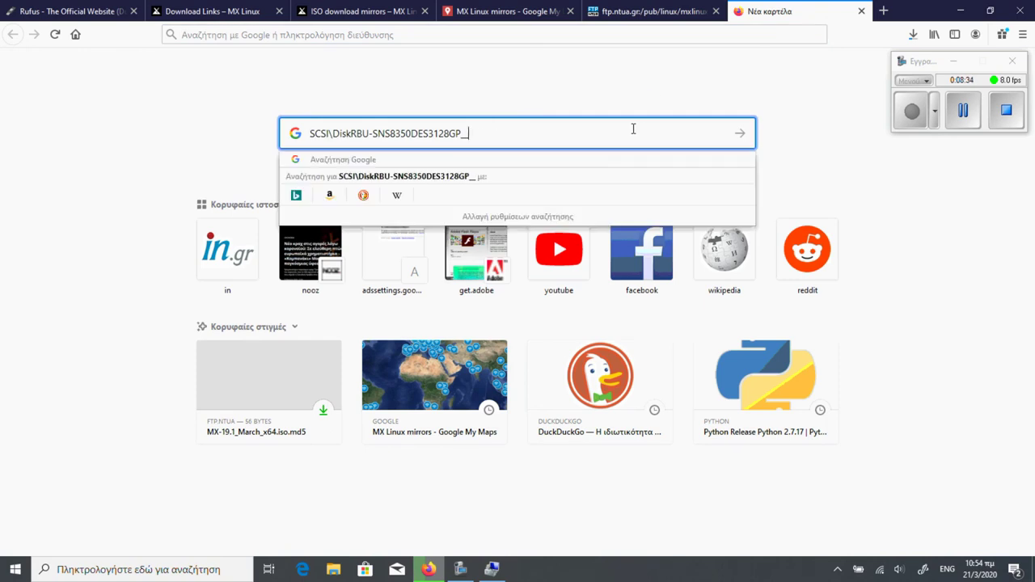
key("BackSpace")
key("BackSpace")
key("BackSpace")
key("BackSpace")
key("BackSpace")
key("BackSpace")
key("BackSpace")
key("BackSpace")
key("BackSpace")
key("BackSpace")
key("BackSpace")
key("BackSpace")
key("BackSpace")
key("BackSpace")
key("BackSpace")
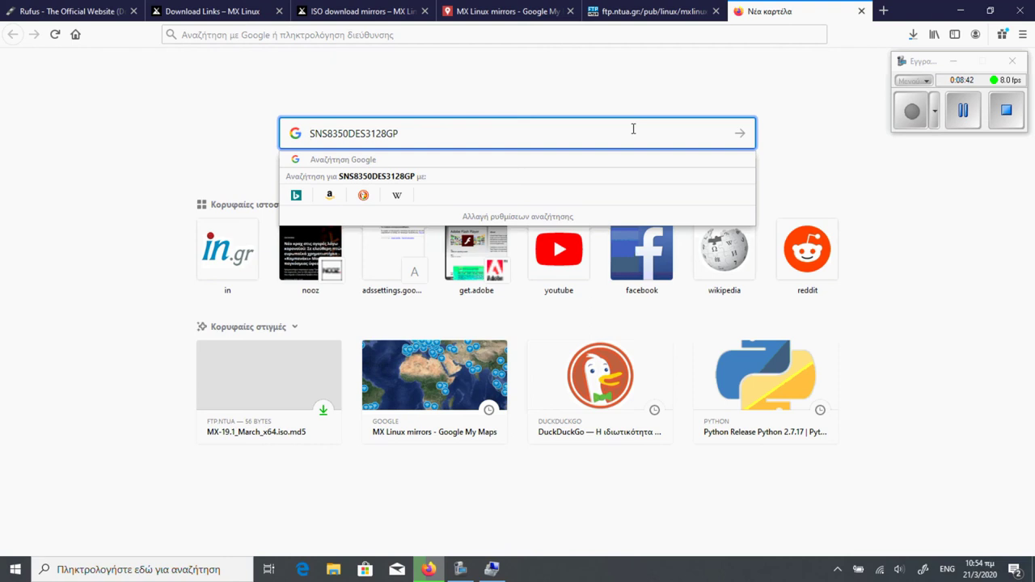
key("Return")
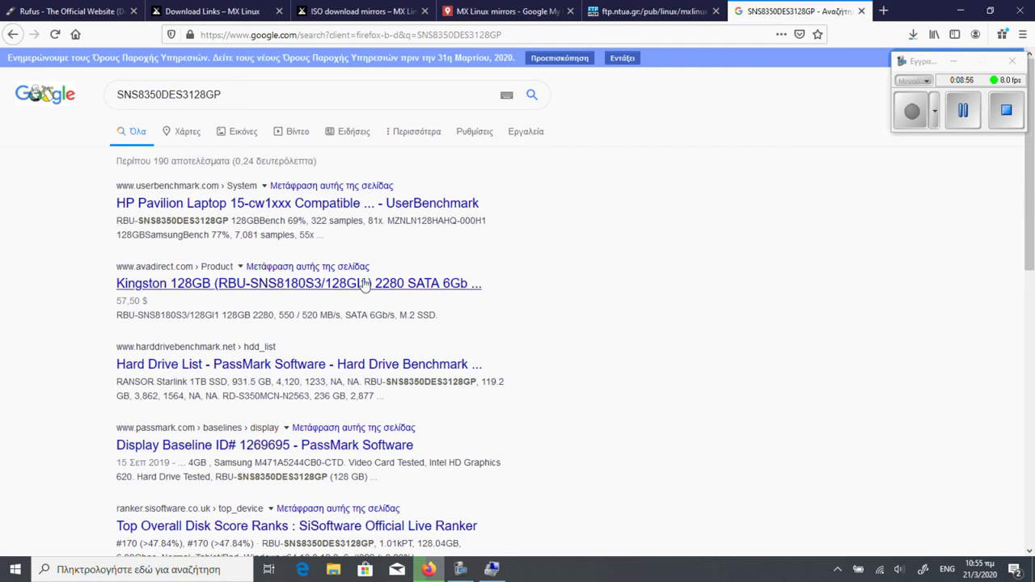
Open the UserBenchmark result for the HP Pavilion Laptop 15-cw1xxx in a new tab and close the Rufus, MX Linux and ftp.ntua.gr tabs
middle_click(414, 204)
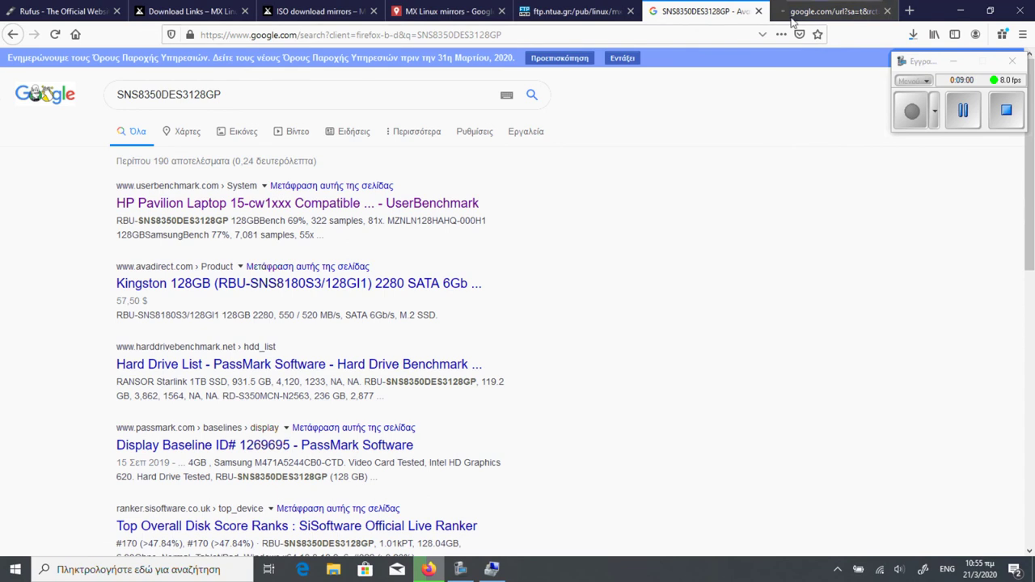
left_click(246, 11)
left_click(111, 11)
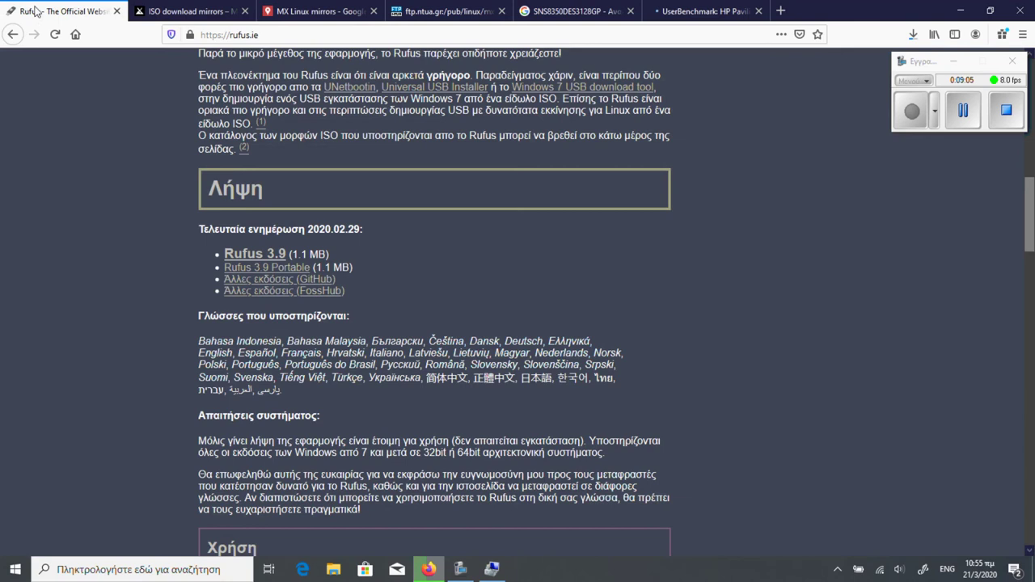
left_click(115, 11)
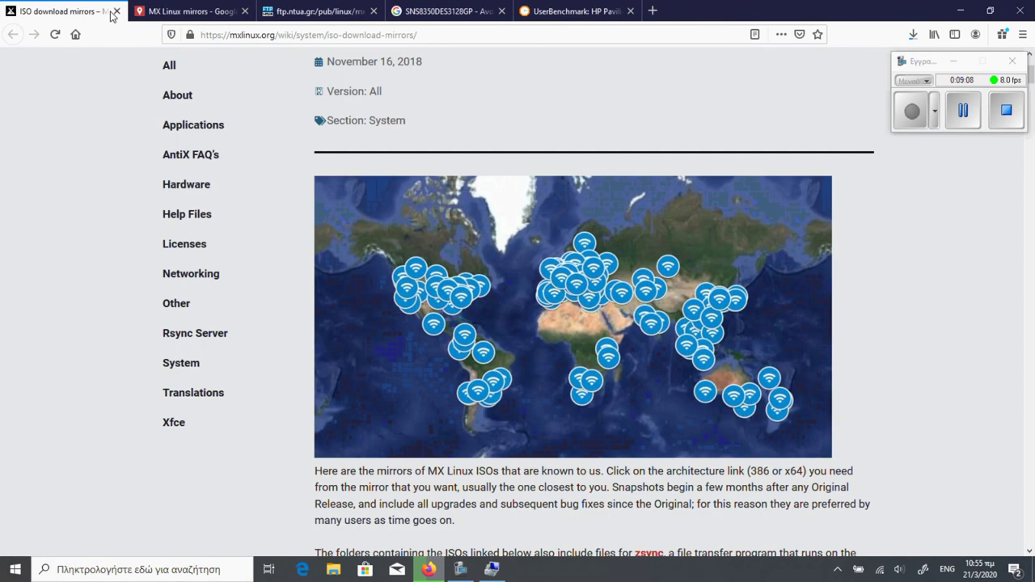
left_click(116, 12)
left_click(116, 12)
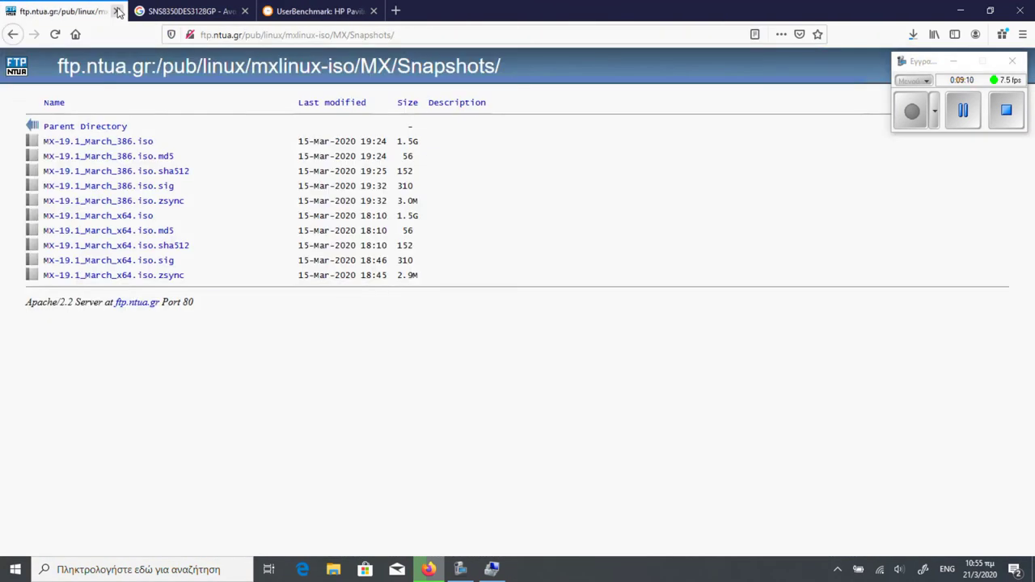
left_click(117, 11)
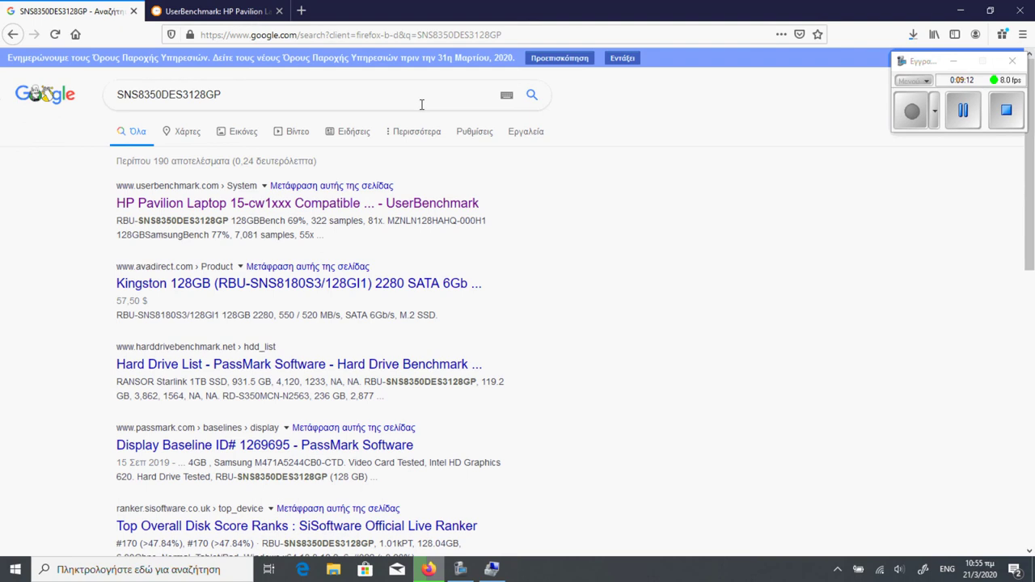
Search the UserBenchmark page for SNS8350DES3128GP, trimming the pasted hardware ID to that model number
left_click(246, 11)
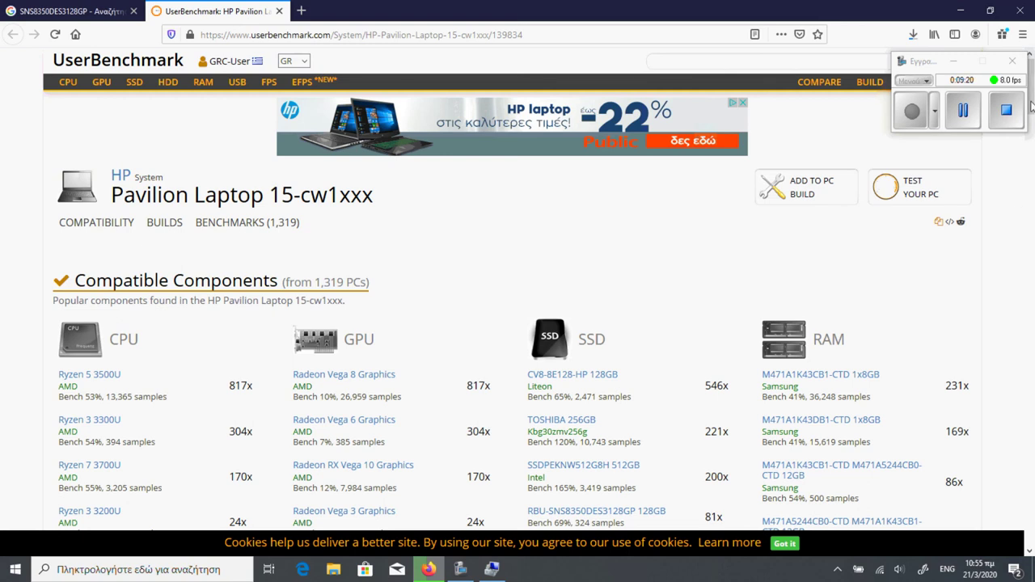
key("ctrl+f")
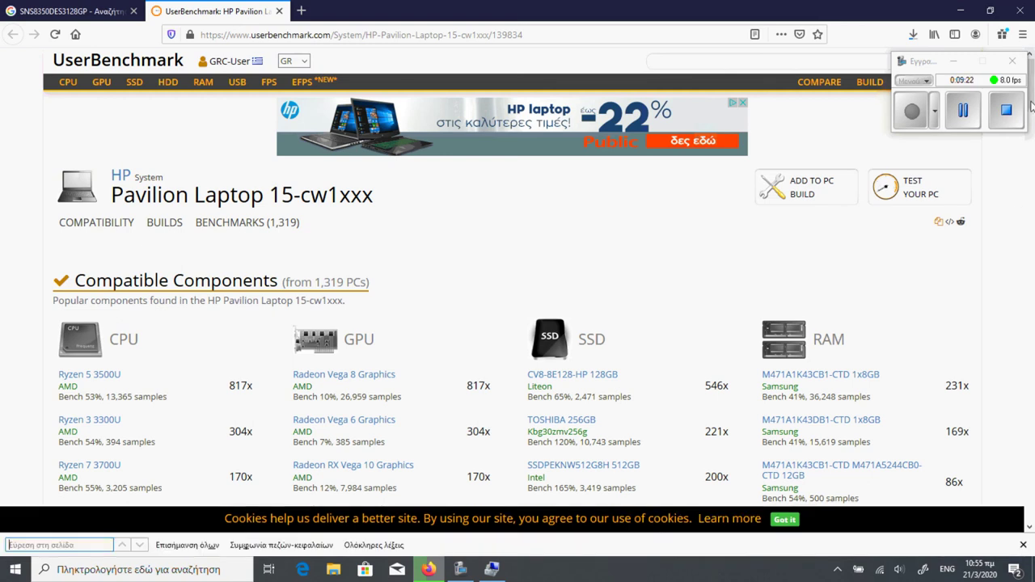
key("ctrl+v")
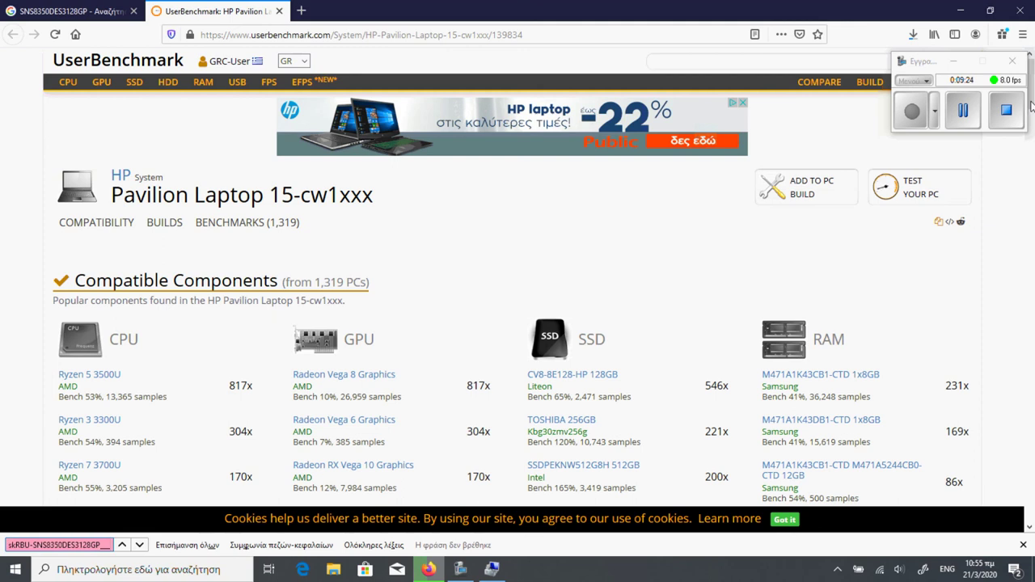
key("BackSpace")
key("BackSpace")
key("BackSpace")
key("Home")
key("Delete")
key("Delete")
key("Delete")
key("Delete")
key("Delete")
key("Delete")
key("Delete")
key("Delete")
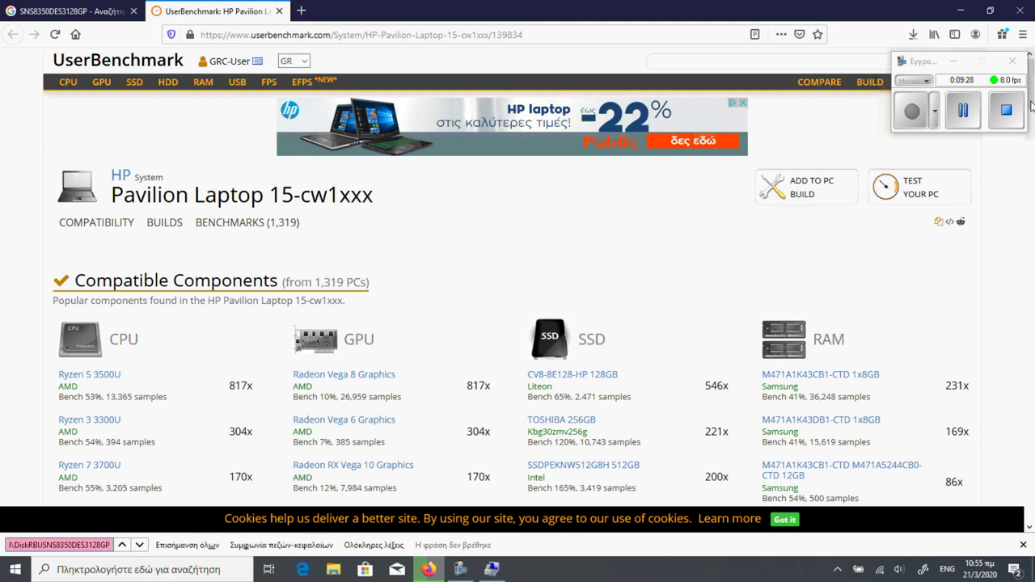
key("Return")
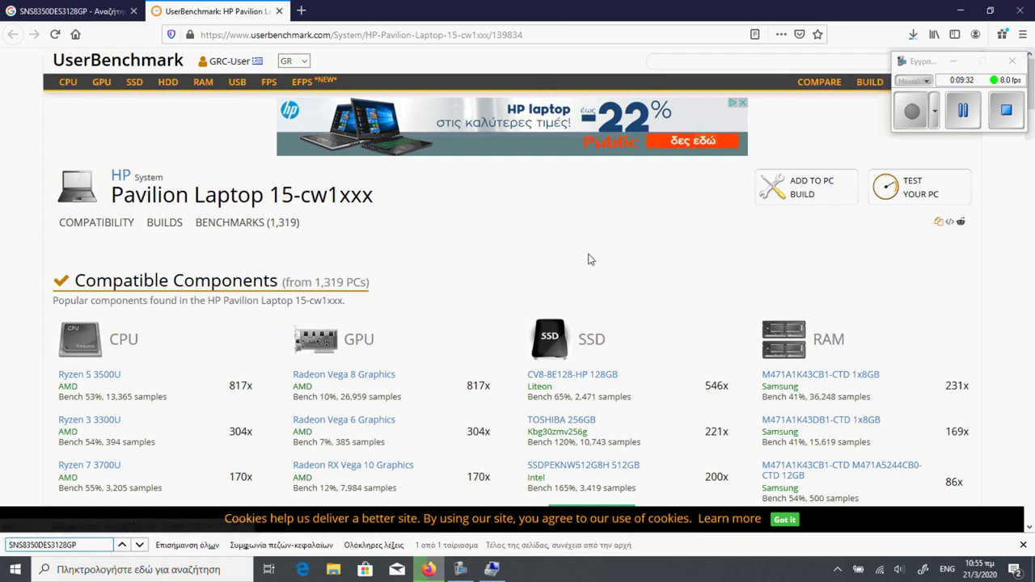
left_click(141, 546)
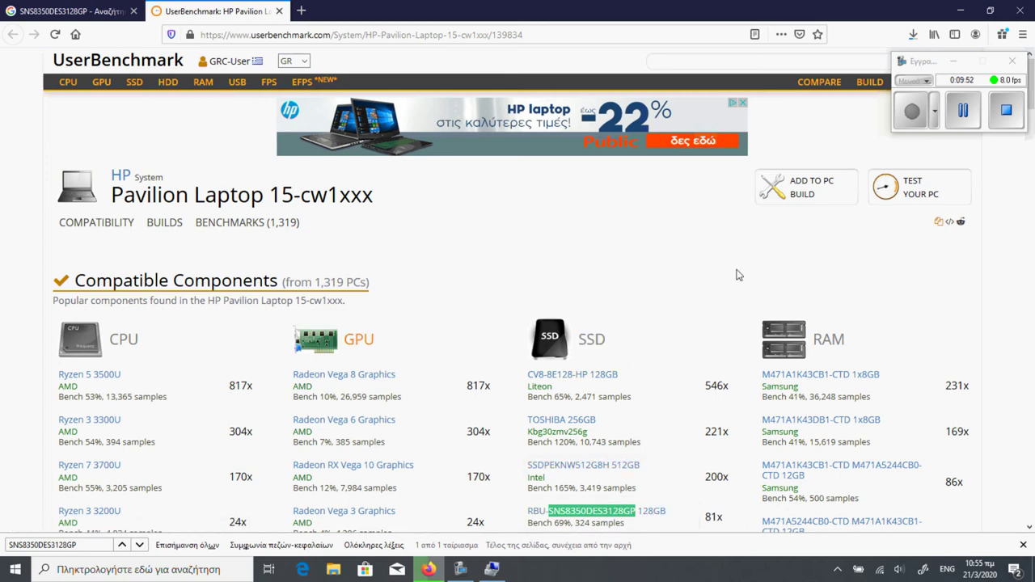
Move the recorder window clear of the page's scroll bar and examine the SSD entries under Compatible Components
left_click(1031, 101)
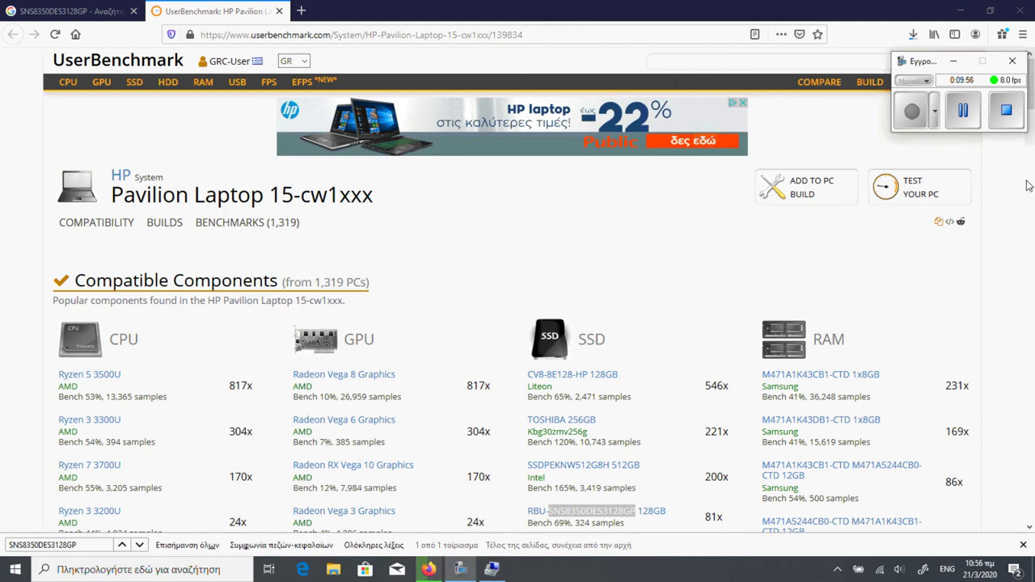
left_click_drag(918, 64, 853, 72)
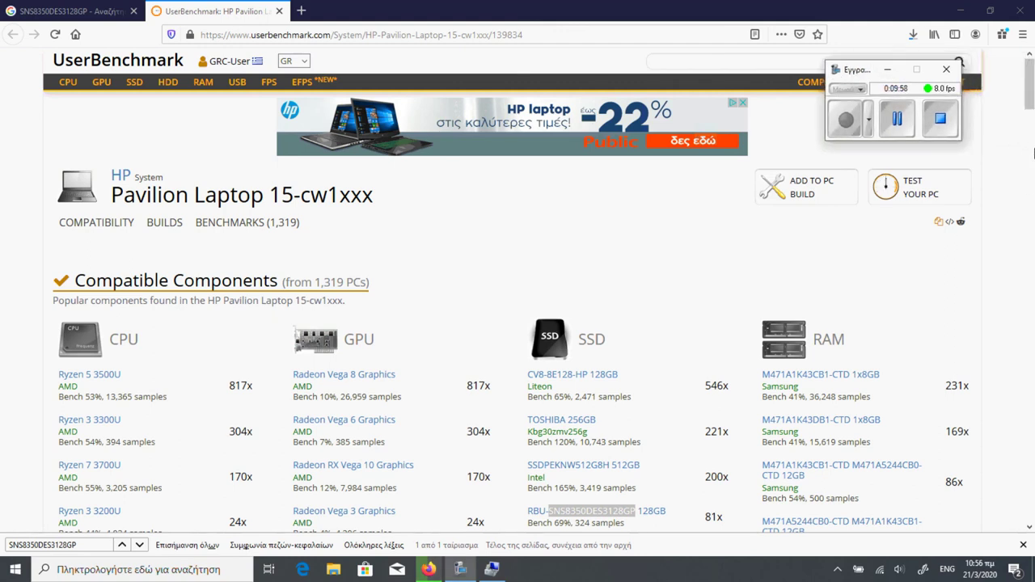
left_click(1030, 154)
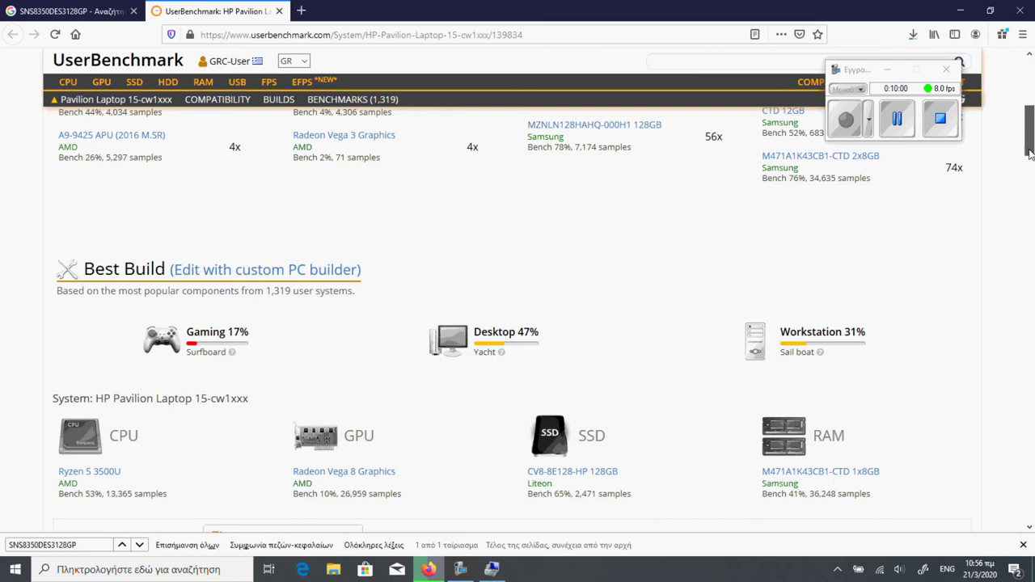
left_click_drag(1030, 155, 1029, 121)
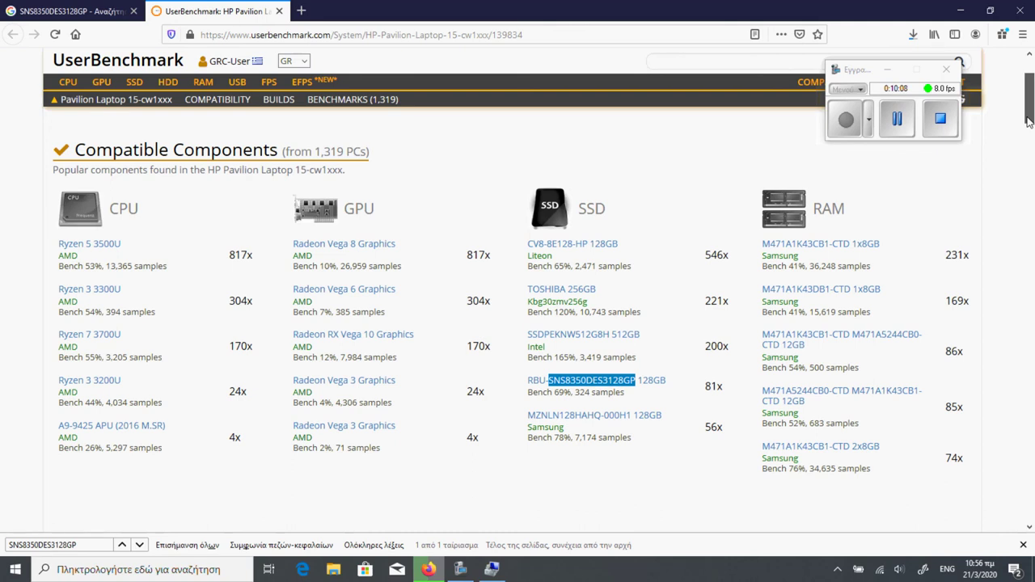
Switch to Computer Management, display Disk Management and move the recorder window off the volume list's free-space columns
left_click(493, 571)
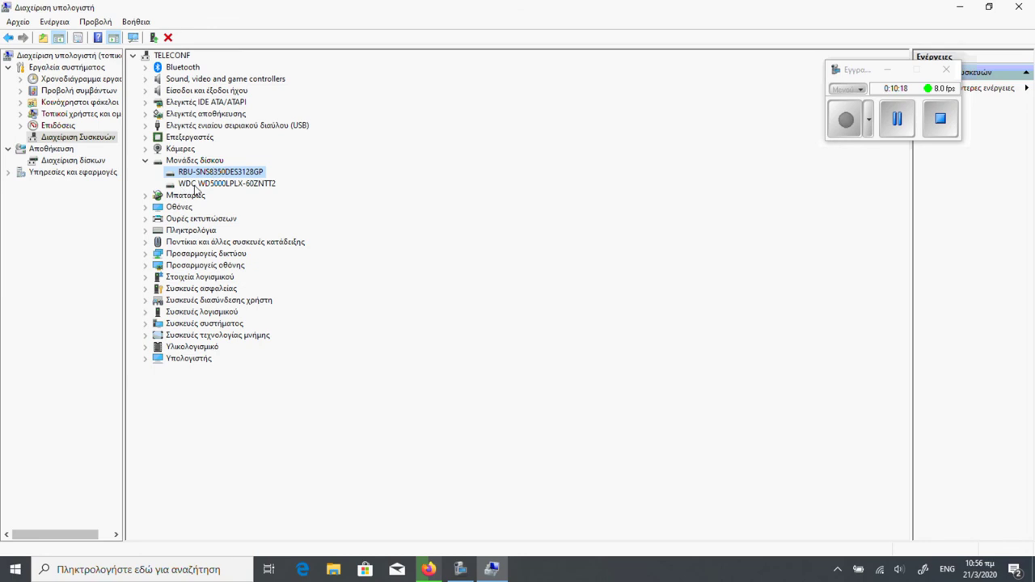
left_click(80, 161)
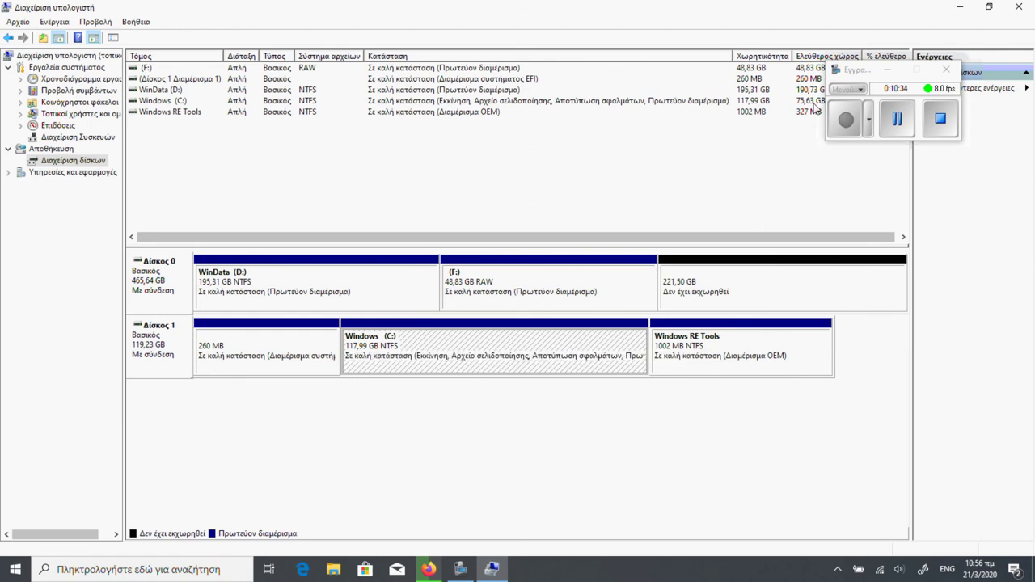
left_click_drag(859, 70, 889, 153)
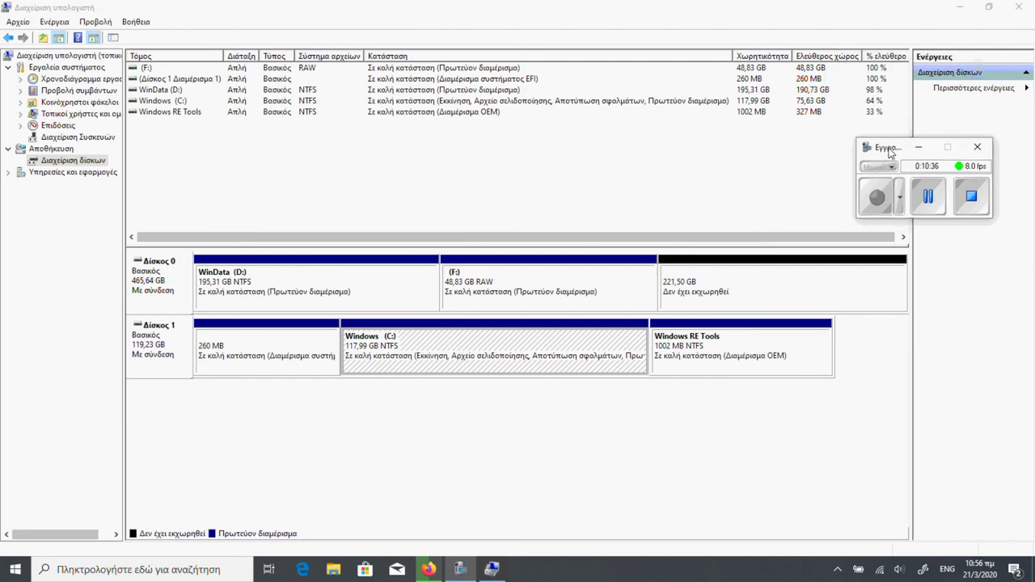